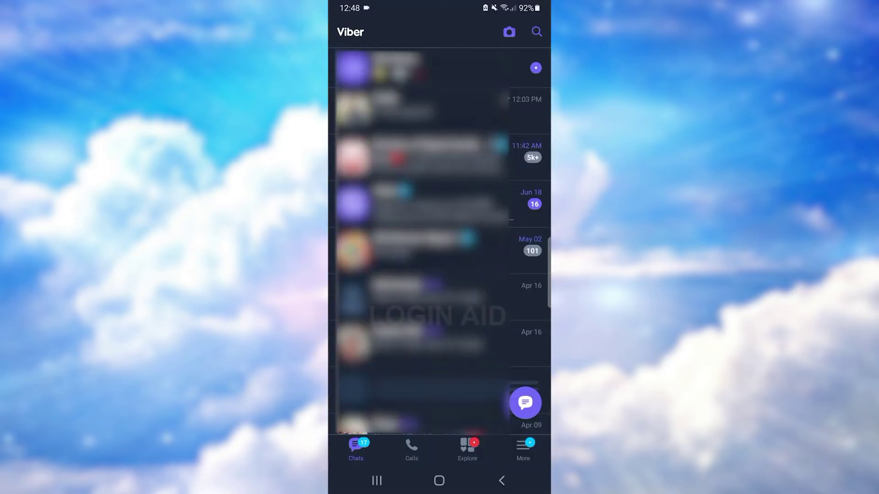
Start a new group from New chat and add the first recent contact
click(525, 403)
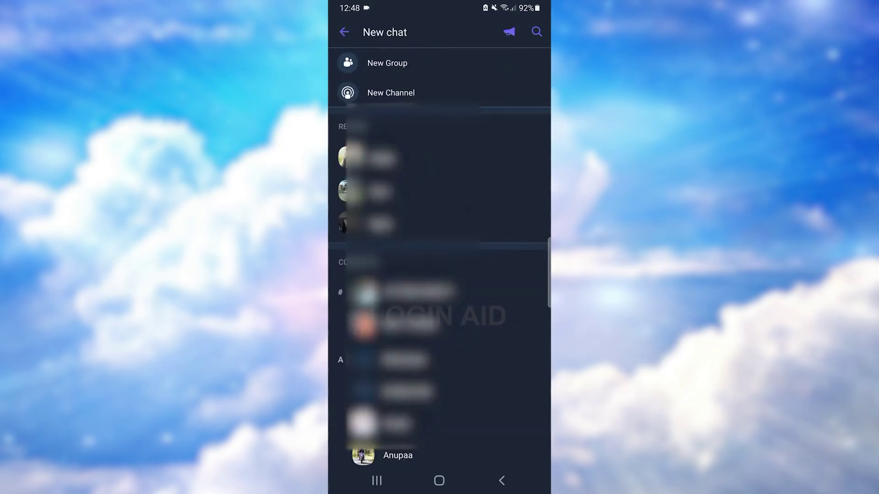
click(388, 64)
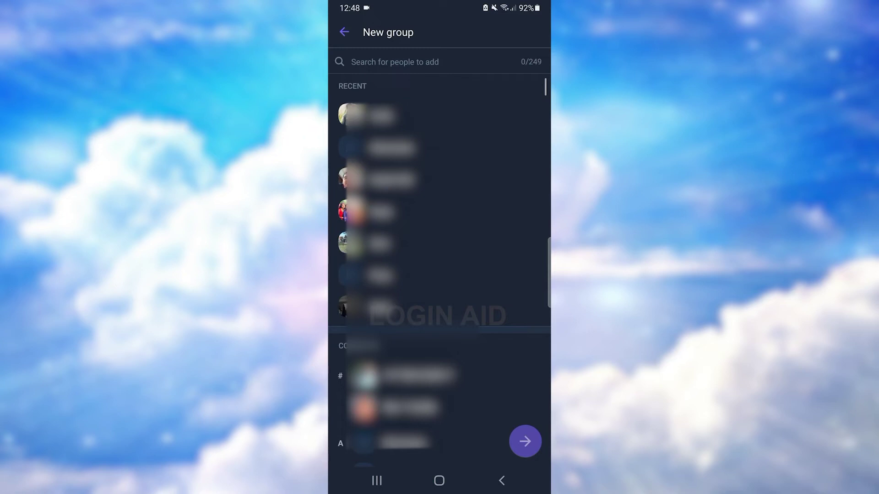
click(385, 116)
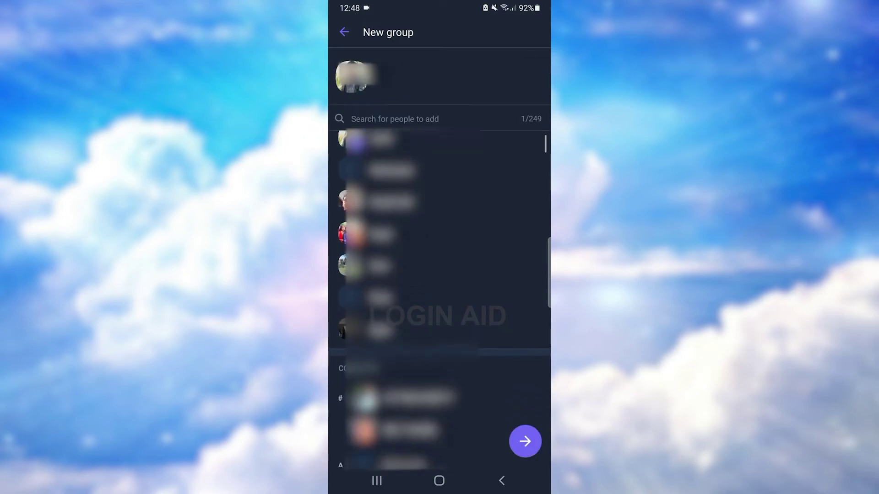
Add a second contact and a third found by searching 'an', then remove the third, leaving 2/249
click(439, 300)
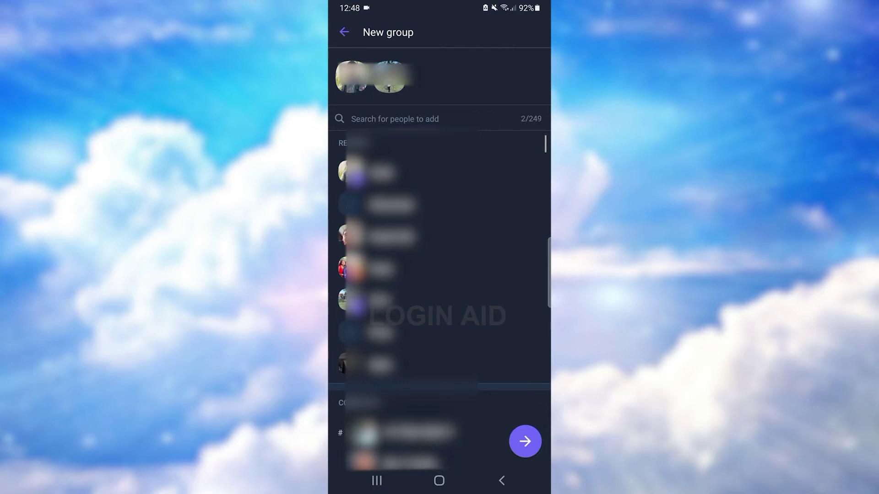
click(412, 119)
text(a)
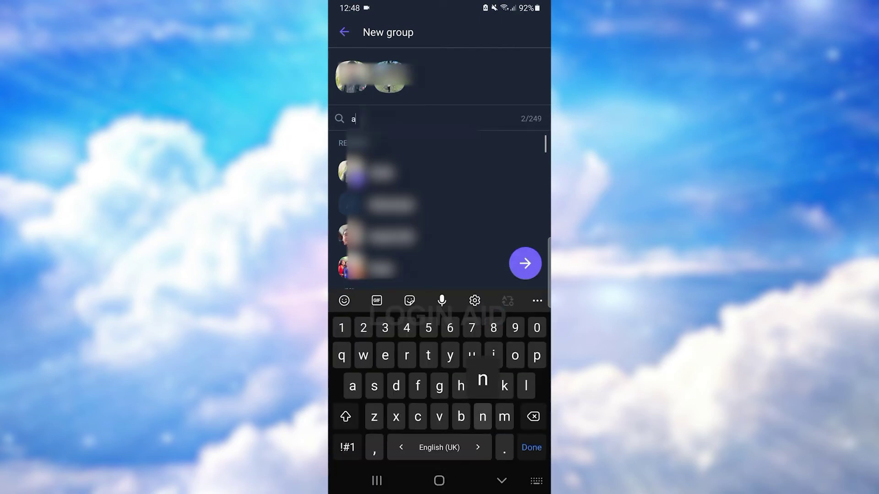
text(n)
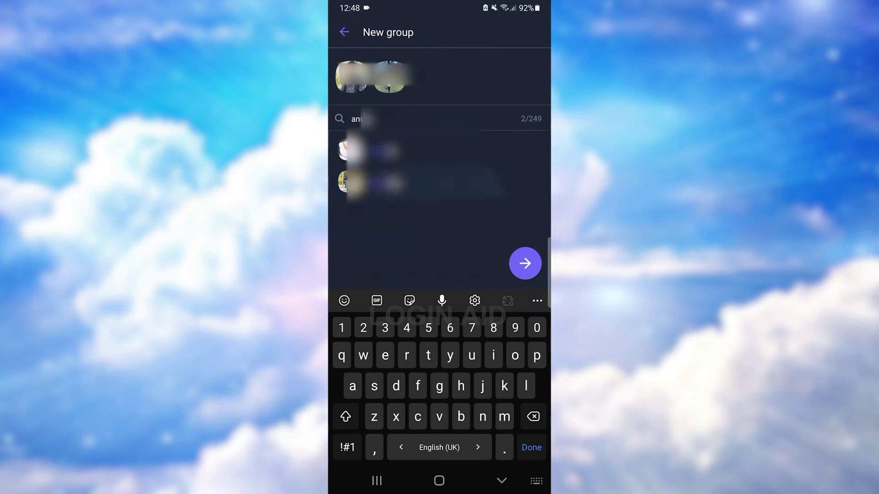
click(412, 182)
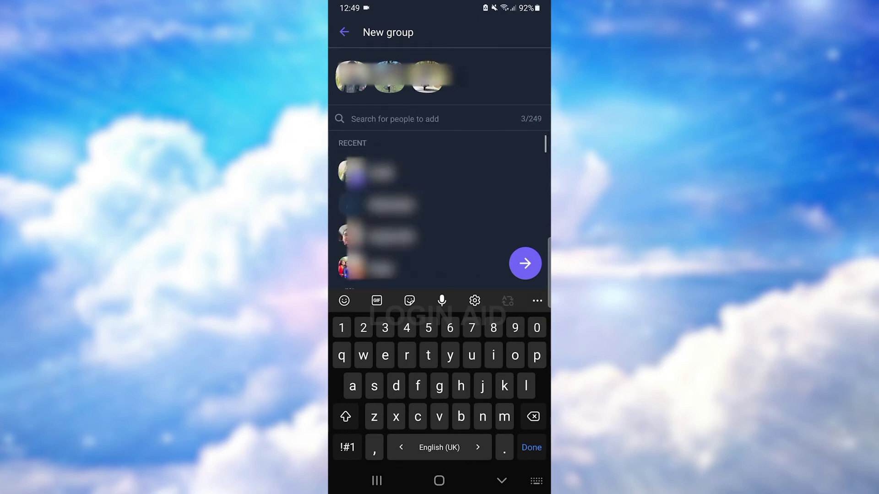
click(428, 76)
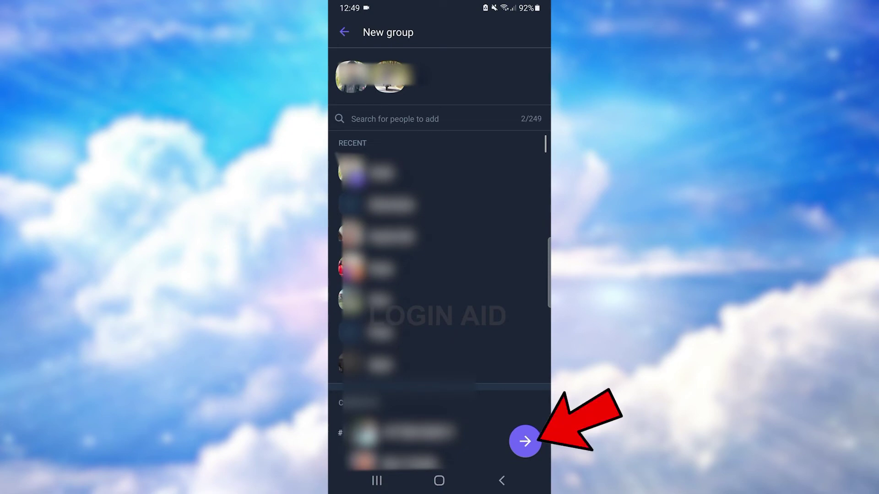
Keep Group chat as the group type, name it 'fam', and hide the keyboard
click(525, 441)
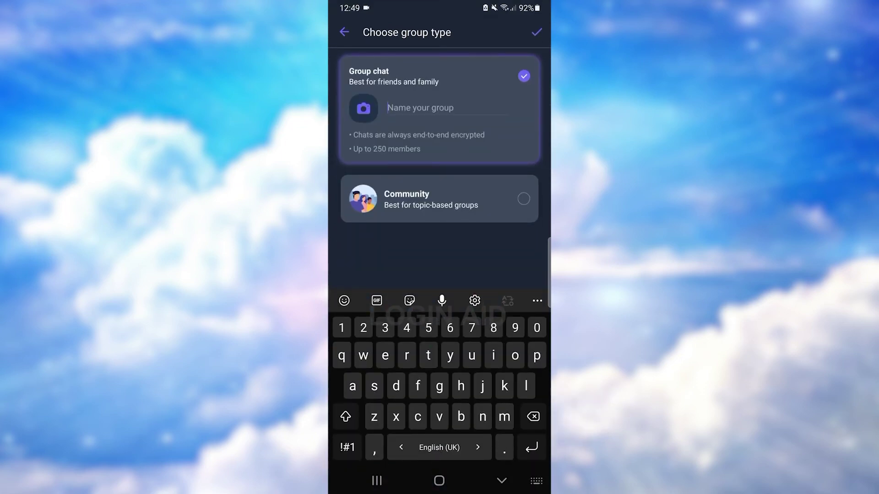
text(fam)
click(501, 481)
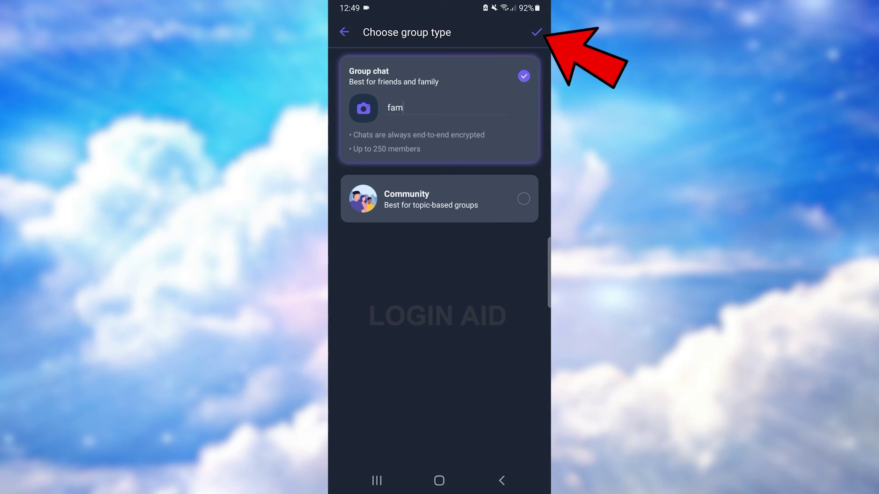
Create the 'fam' group chat and dismiss the grid view popup with Maybe later
click(536, 32)
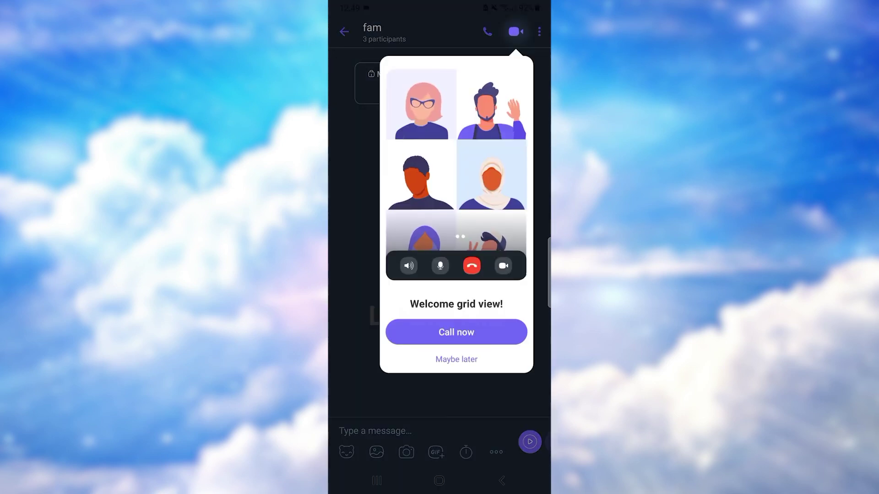
click(456, 360)
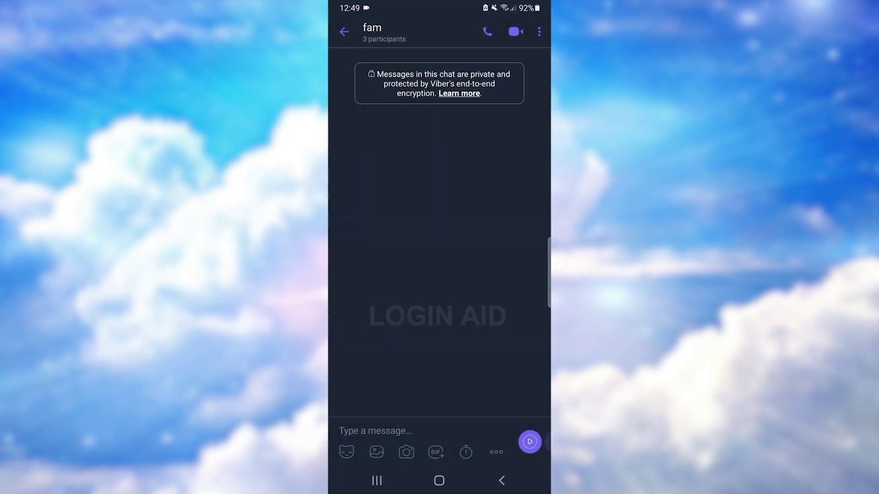